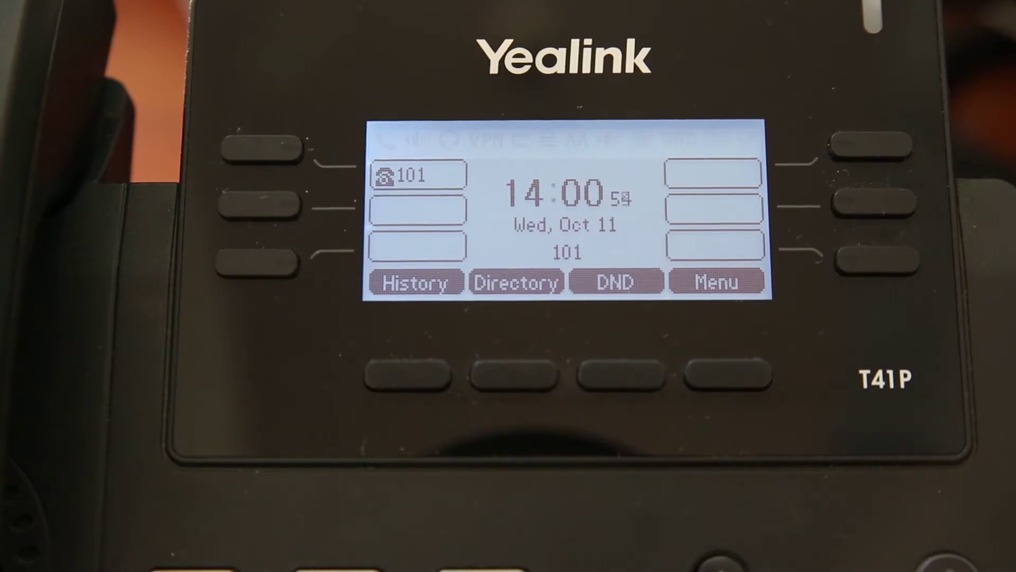
- Show the phone's Status page with IPv4 address 10.1.0.245 and firmware 36.81.0.25
click(727, 375)
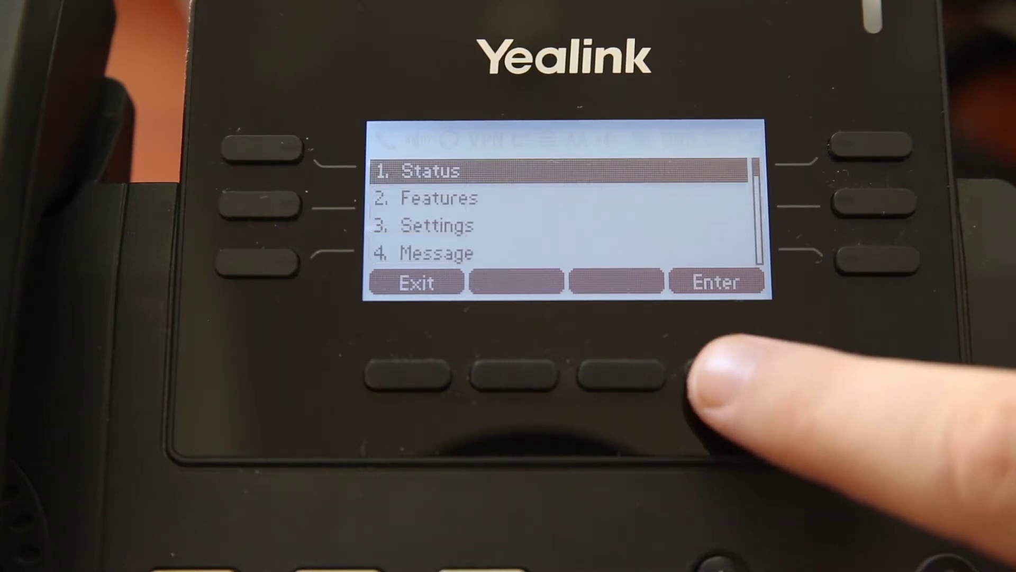
click(728, 375)
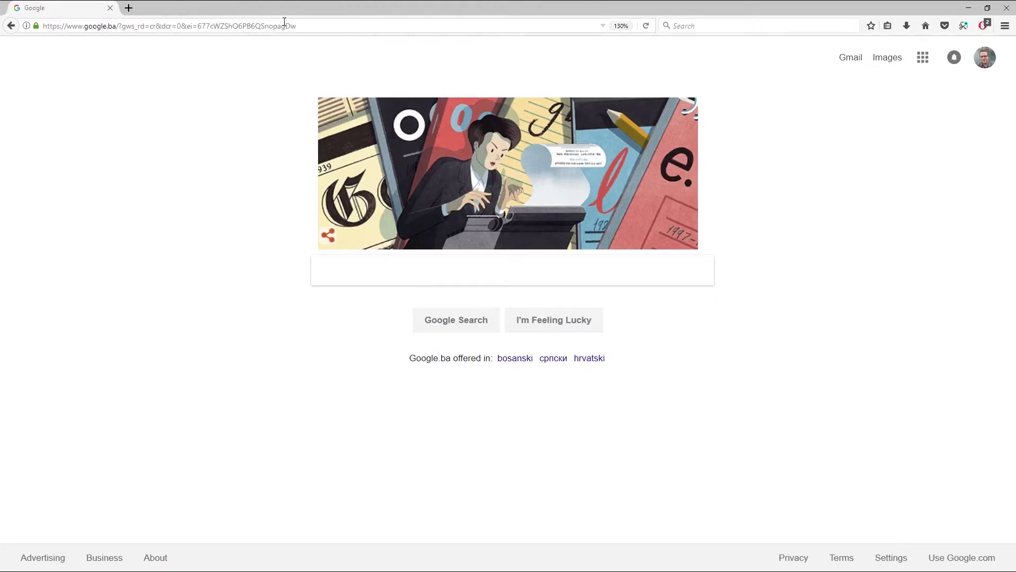
click(283, 22)
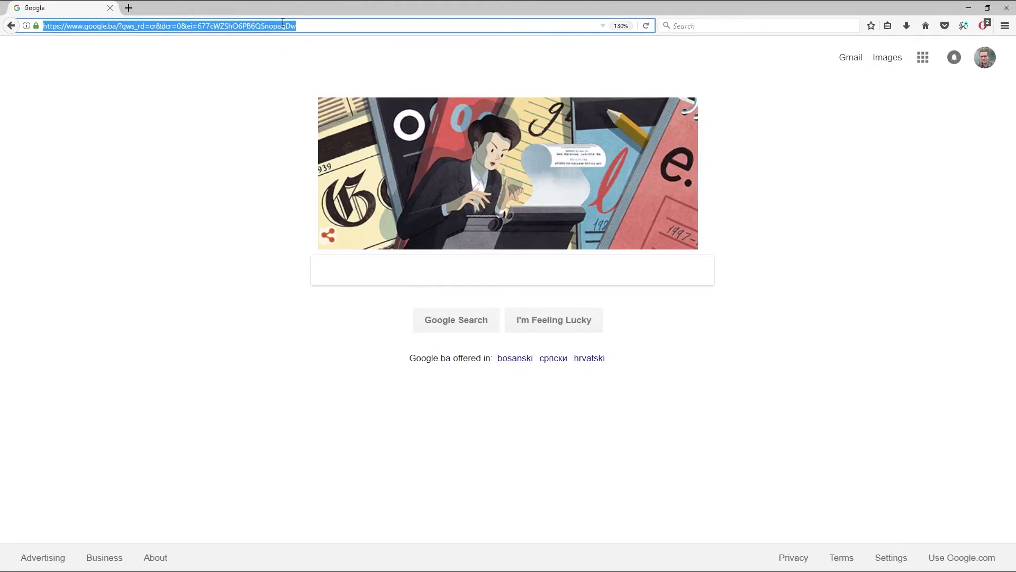
text(https://10.1.0.245)
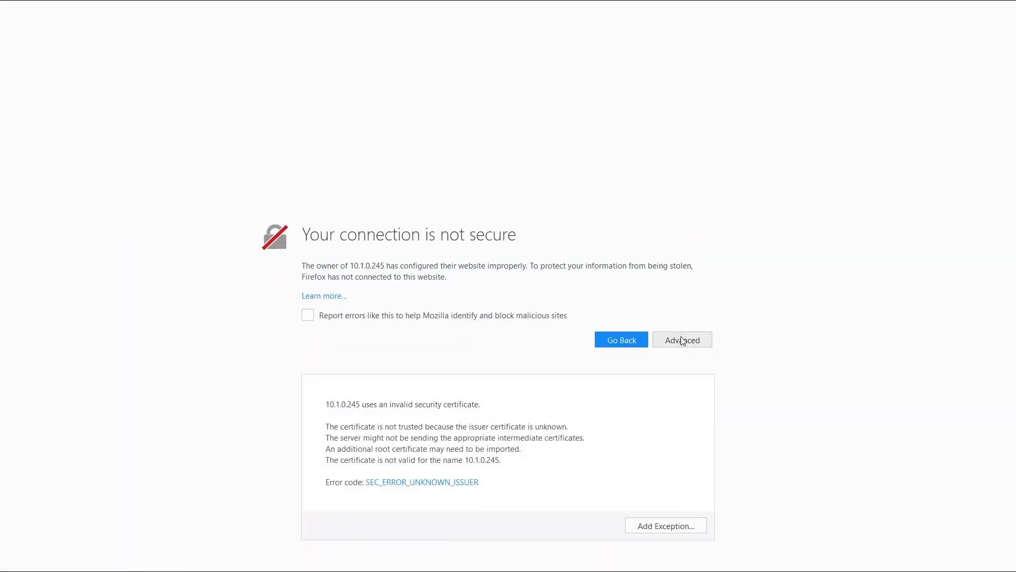
click(672, 530)
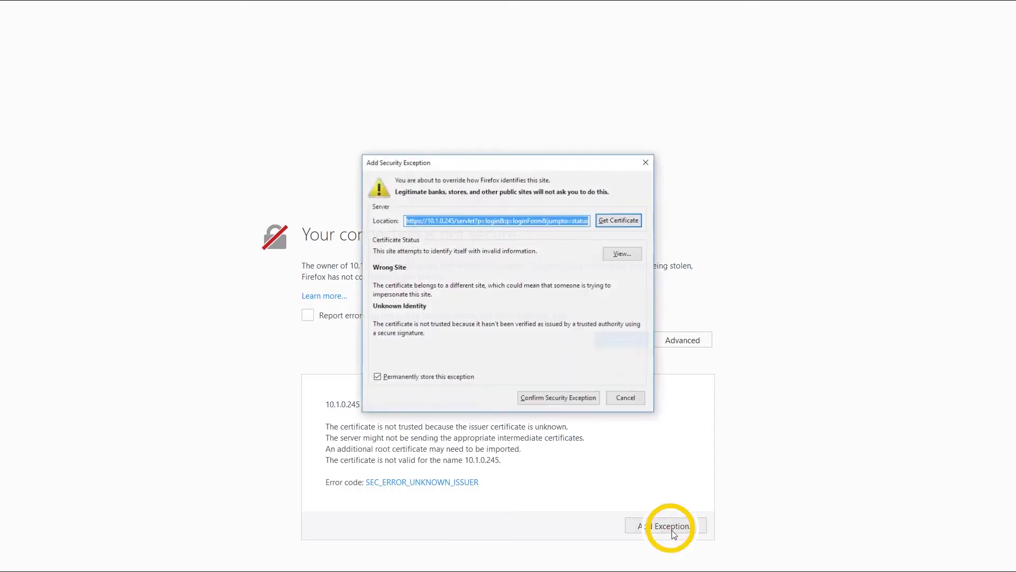
click(596, 399)
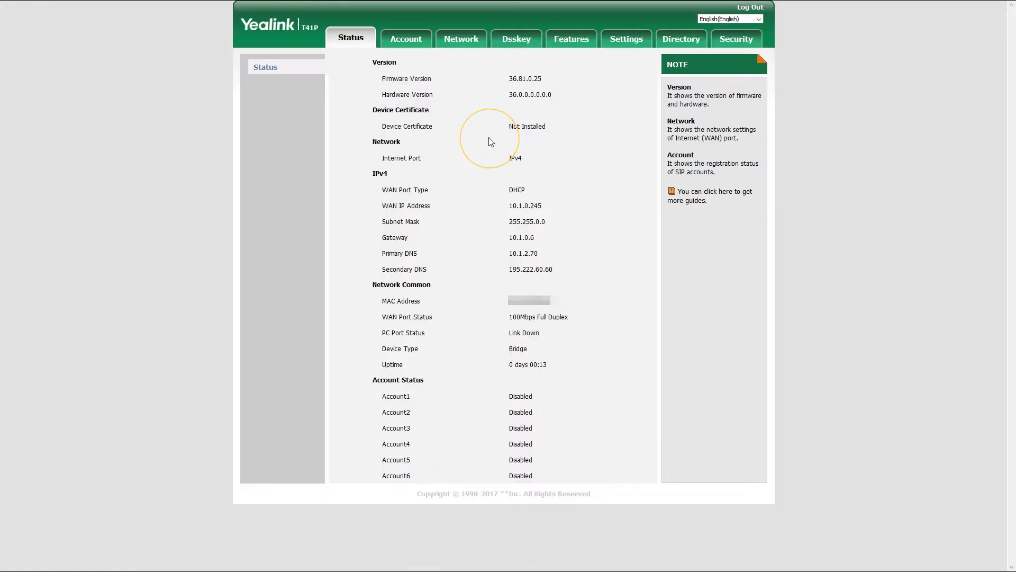
- Run Reset to factory from Settings > Upgrade and confirm it with OK
click(618, 41)
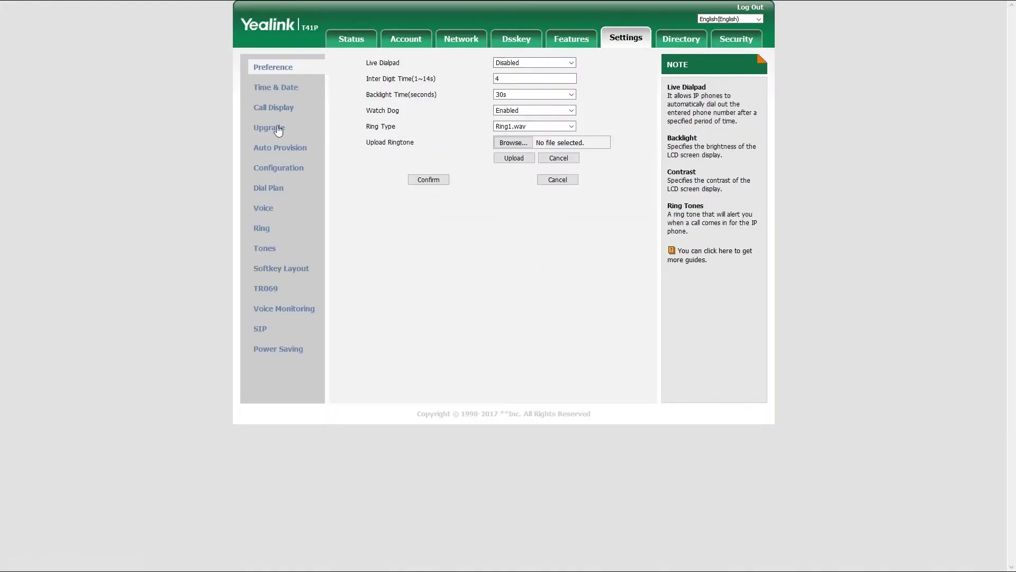
click(279, 130)
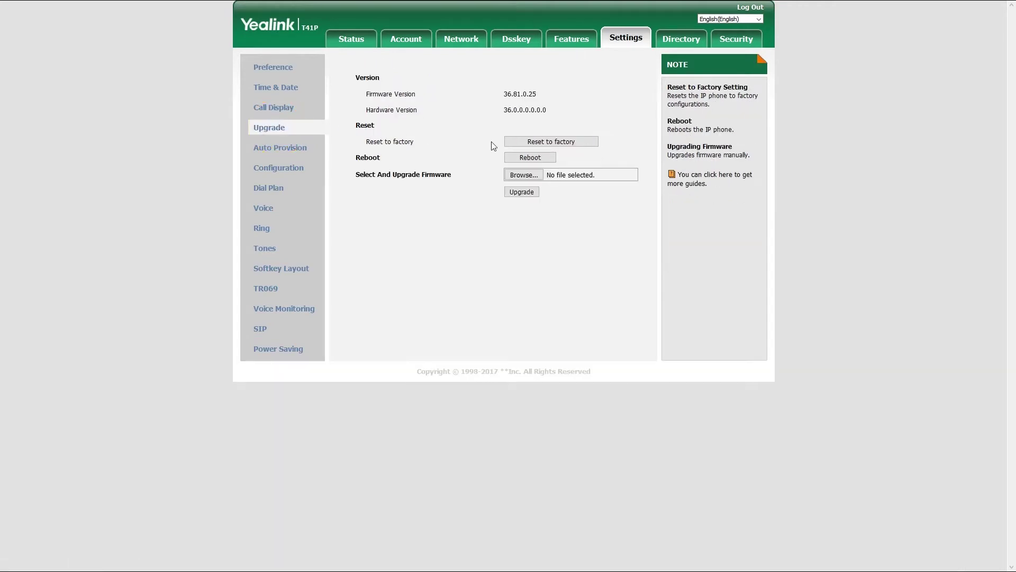
click(511, 142)
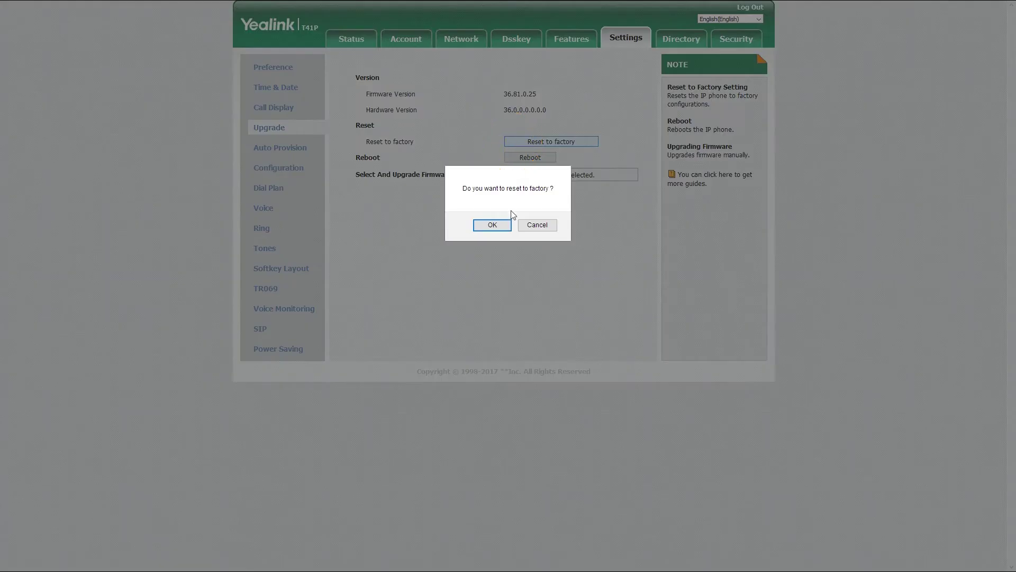
click(503, 227)
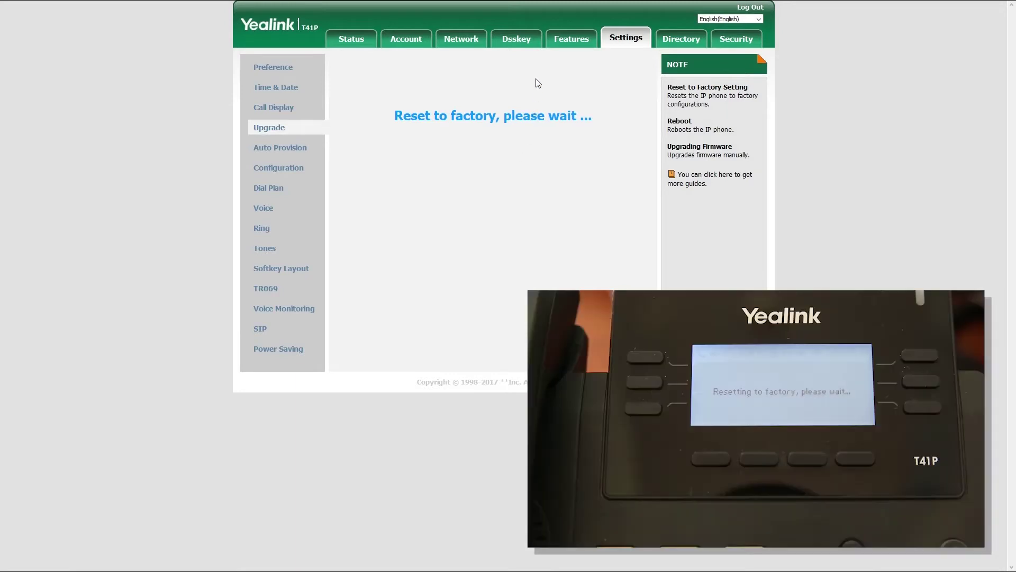
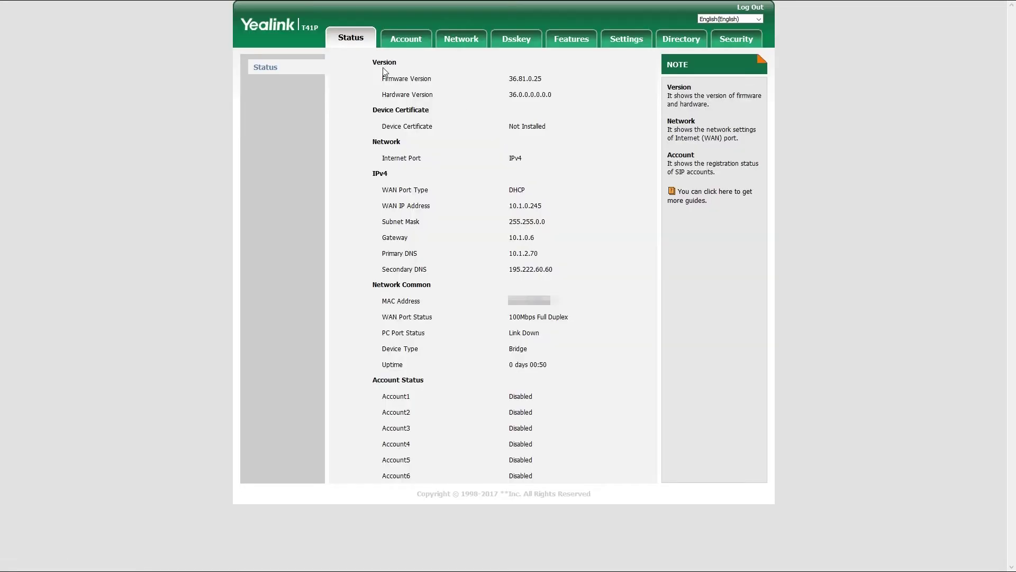
- Select and clear the Firmware Version label and the version number 36.81.0.25
drag(383, 78, 432, 79)
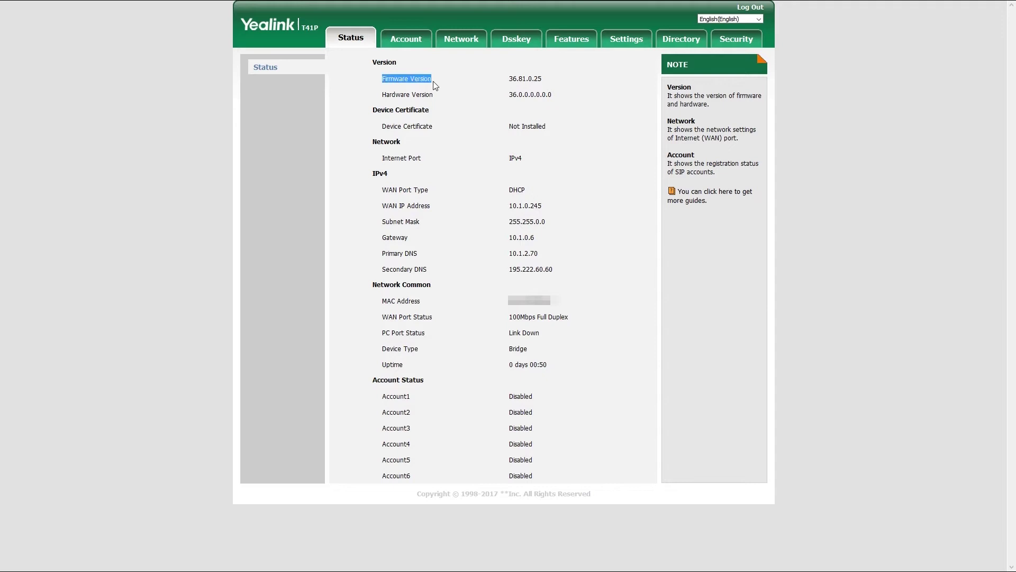
click(512, 79)
drag(510, 79, 544, 83)
click(548, 83)
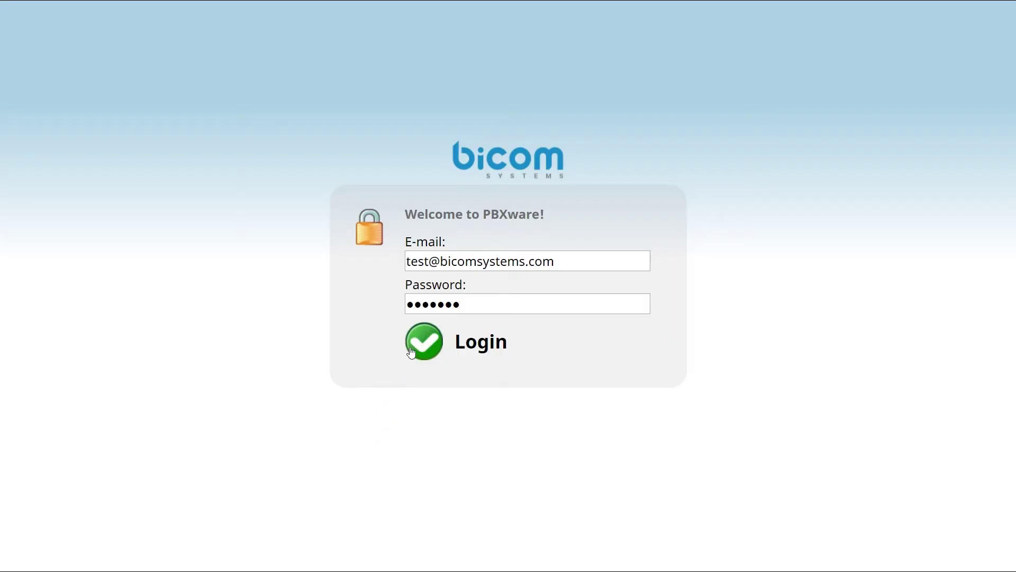
- Sign in and save Tenant 01's auto-provisioning HTTP username and password
click(414, 348)
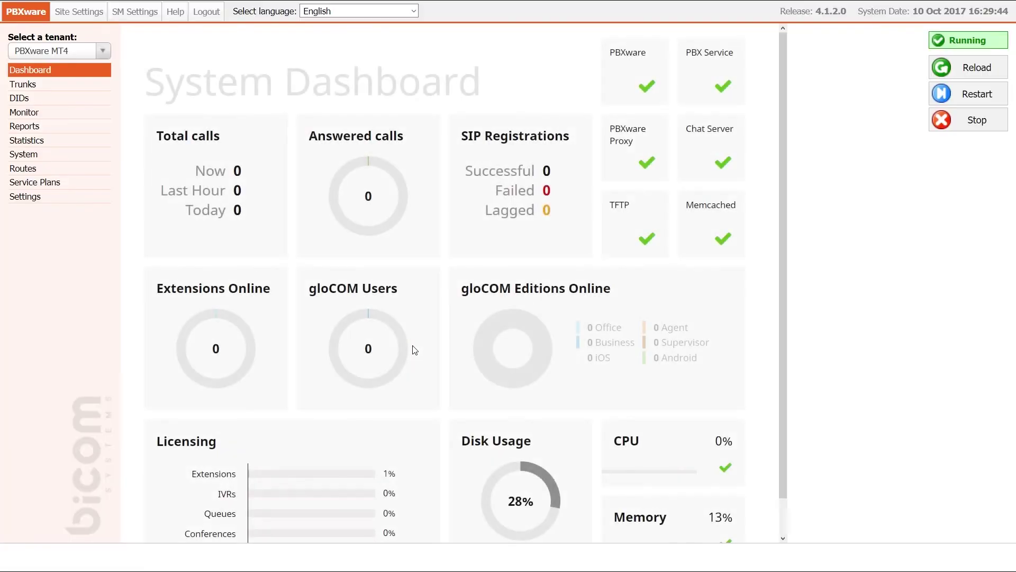
click(94, 202)
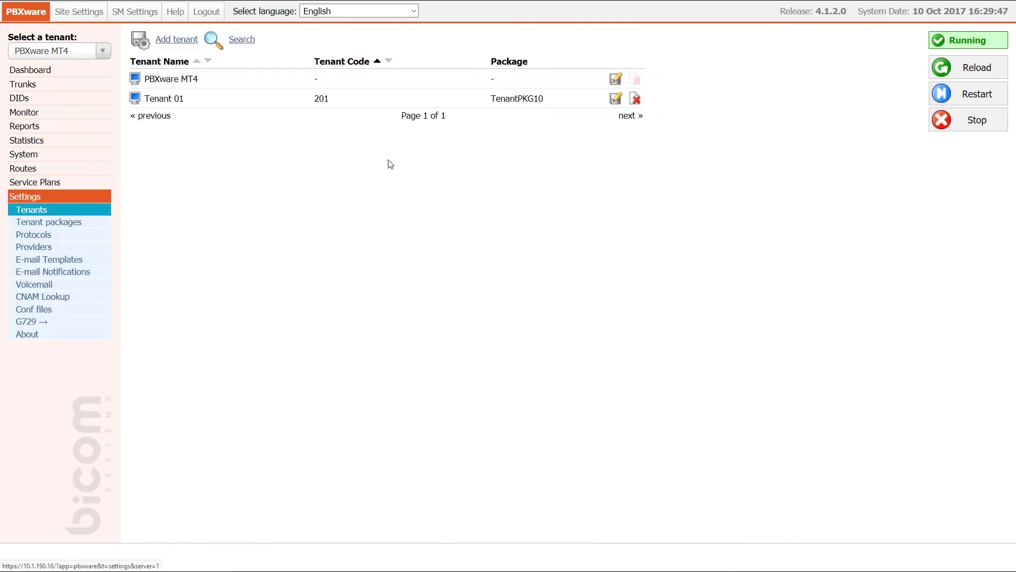
click(613, 101)
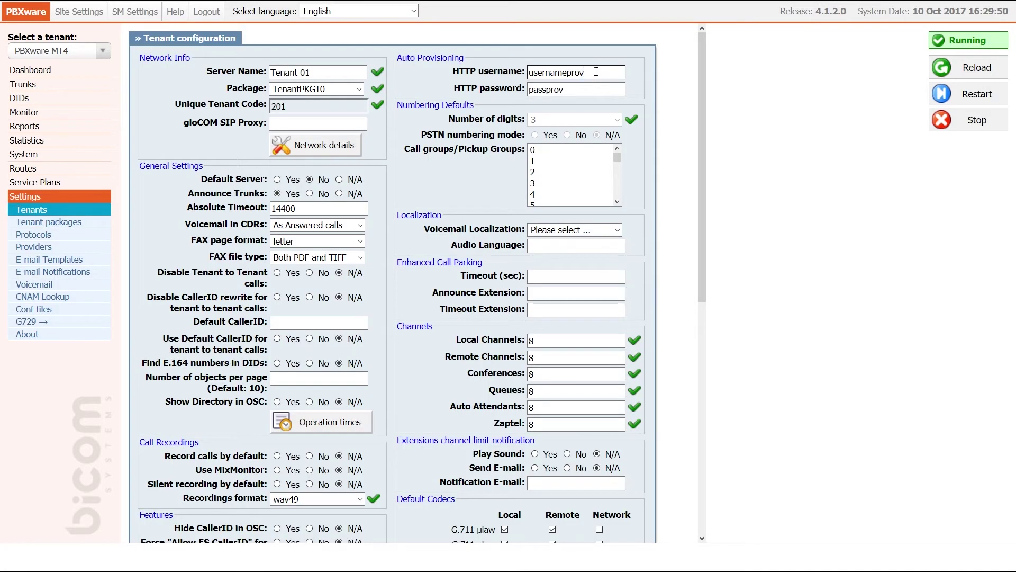
click(580, 91)
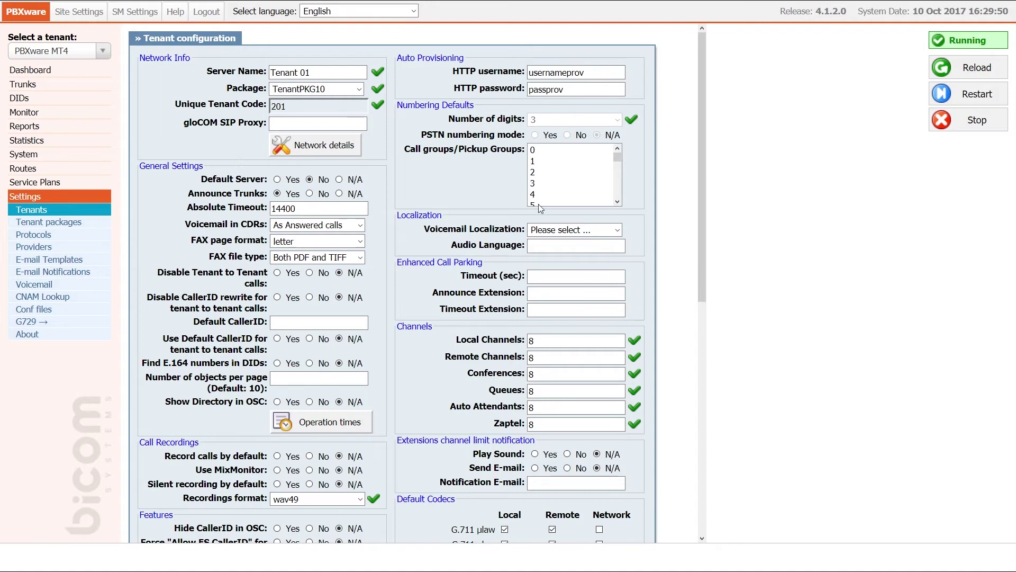
scroll(463, 395, down, 8)
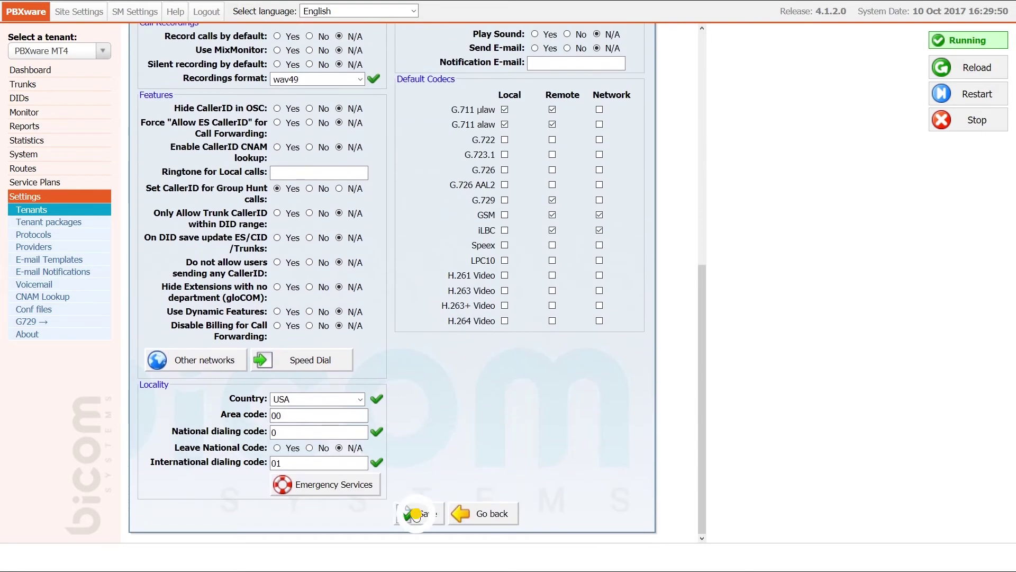
click(417, 514)
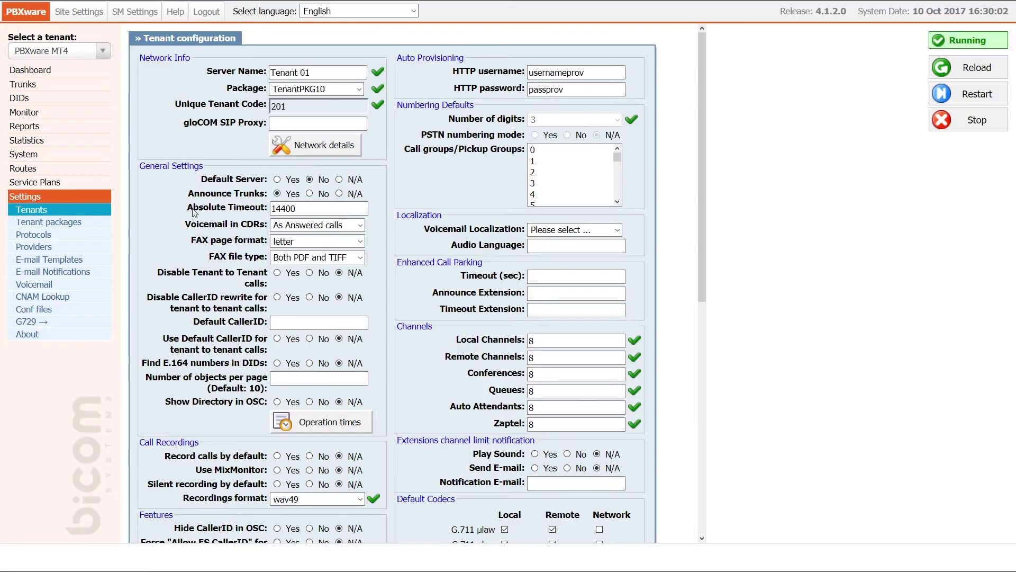
click(103, 51)
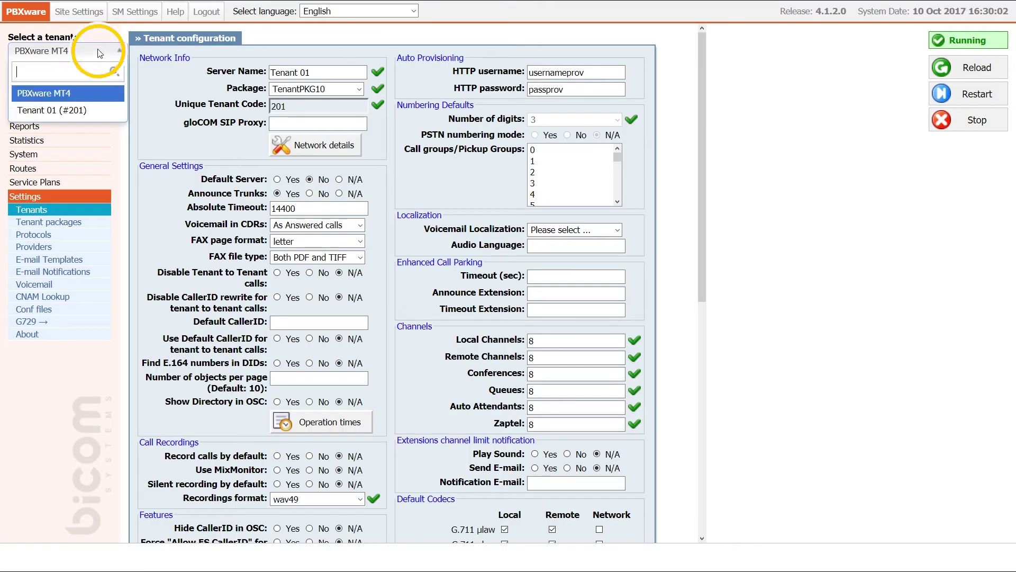
- Switch to Tenant 01 (#201) and edit the Yealink T41 in the UAD list, found by searching 't41'
click(96, 109)
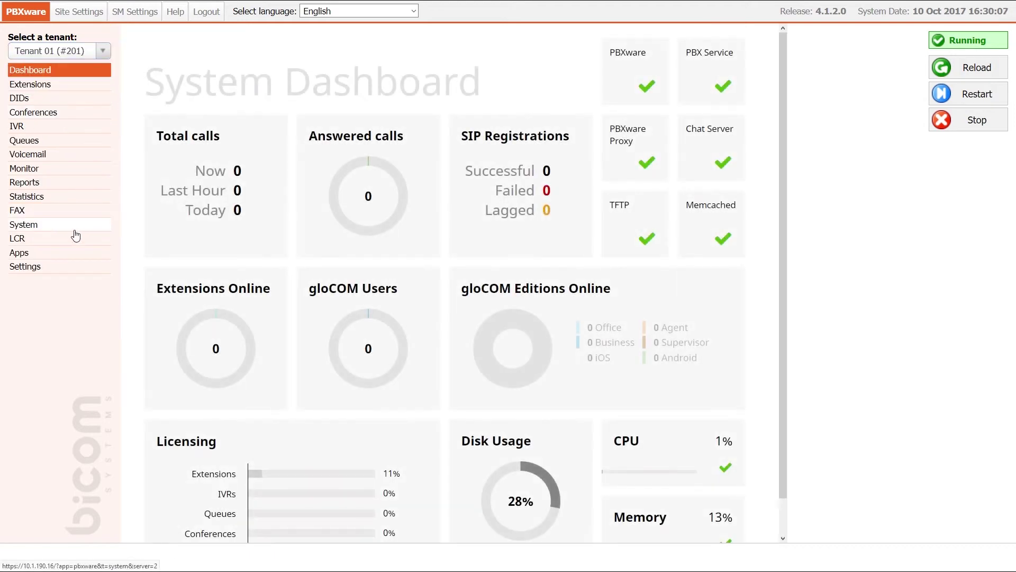
click(74, 266)
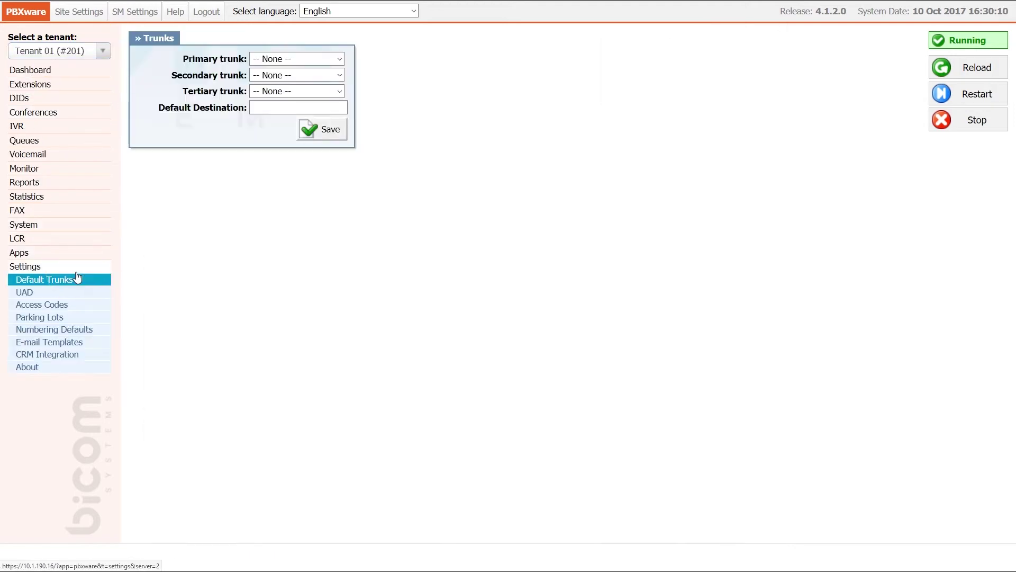
click(67, 293)
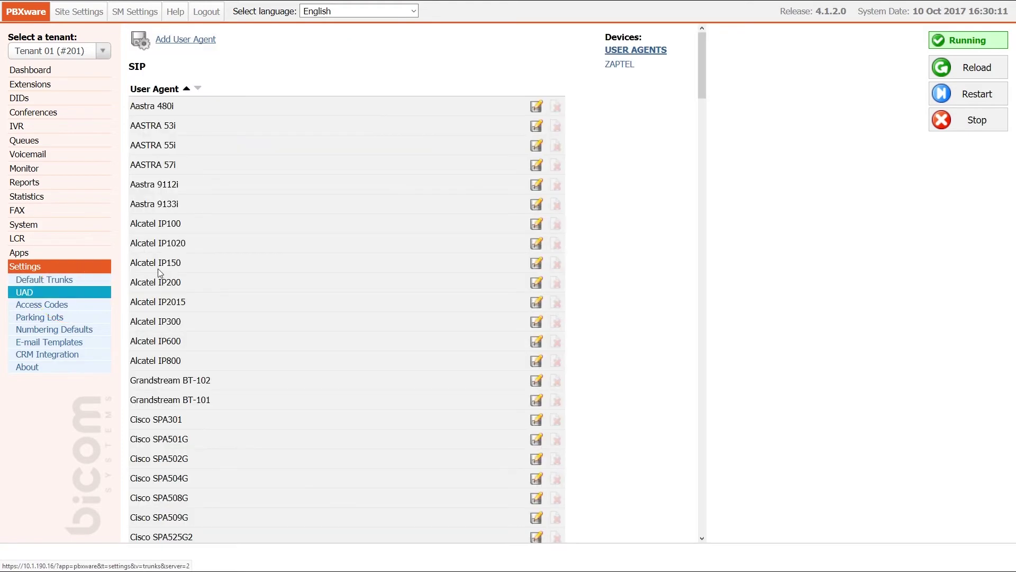
key(ctrl+f)
text(t41)
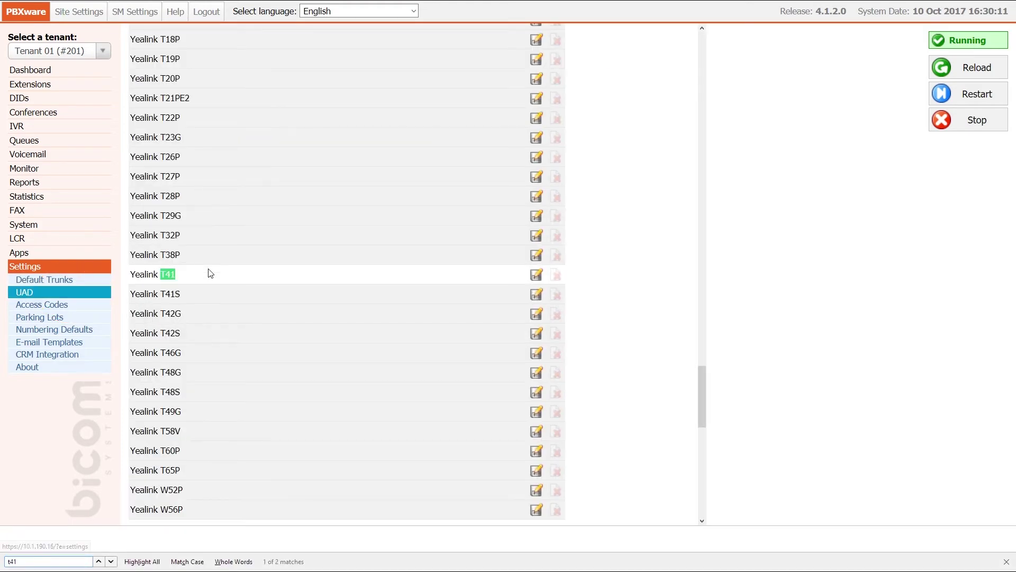
click(536, 274)
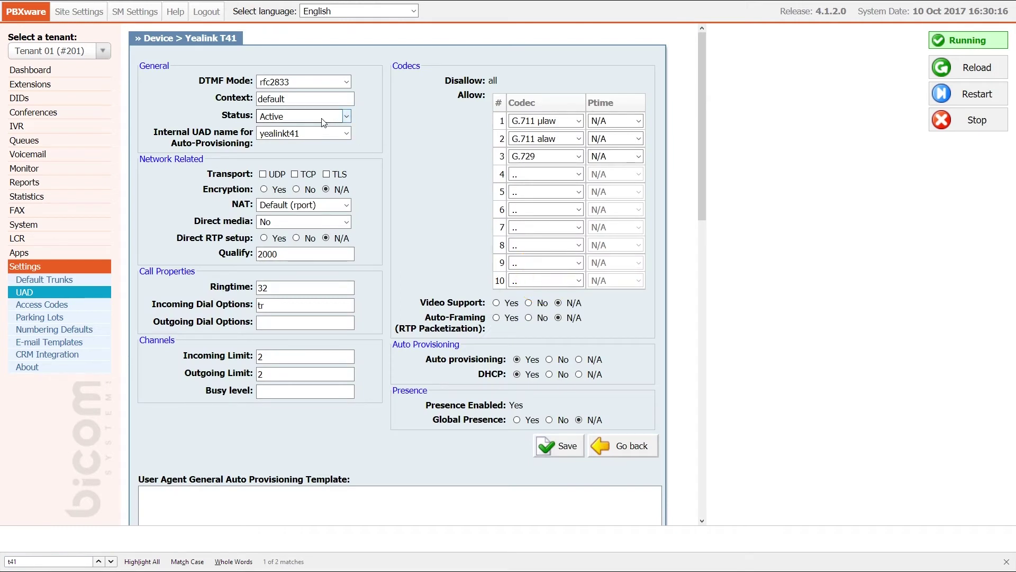
- Set the Yealink T41 status to Active, enable DHCP, and save
click(281, 118)
click(283, 154)
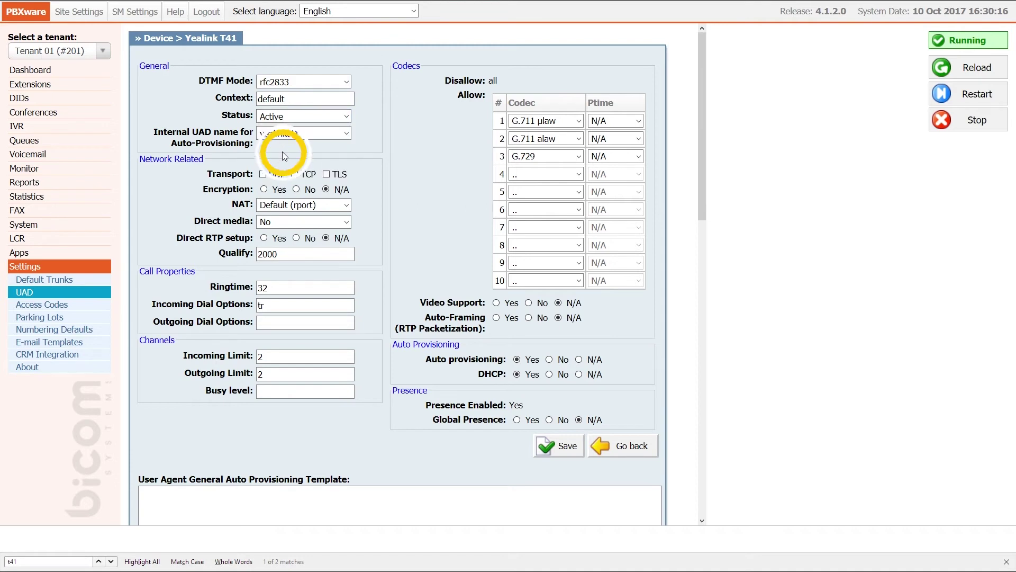
click(517, 374)
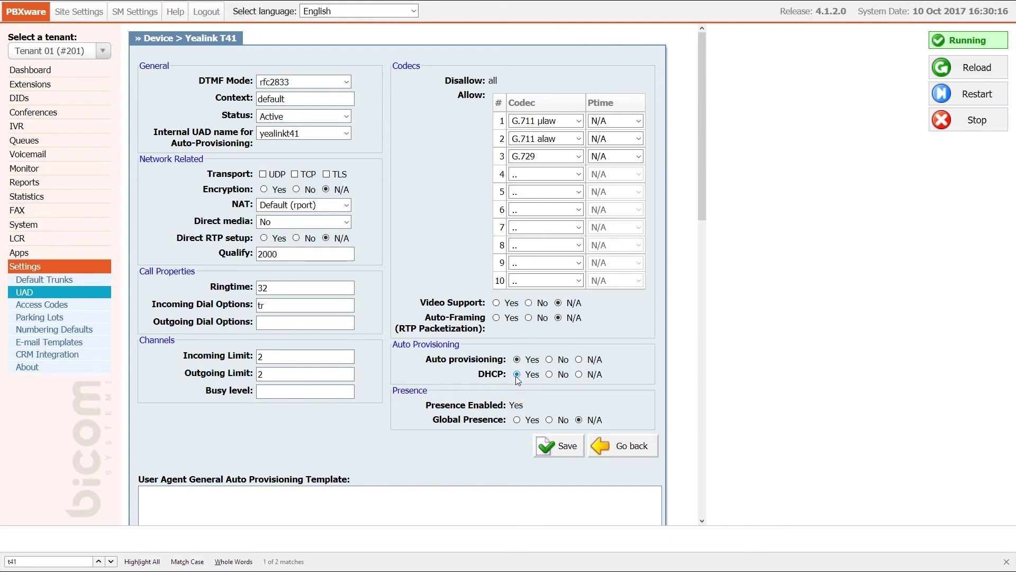
click(562, 448)
- Start a new extension with UAD Yealink T41 and location Remote
click(99, 89)
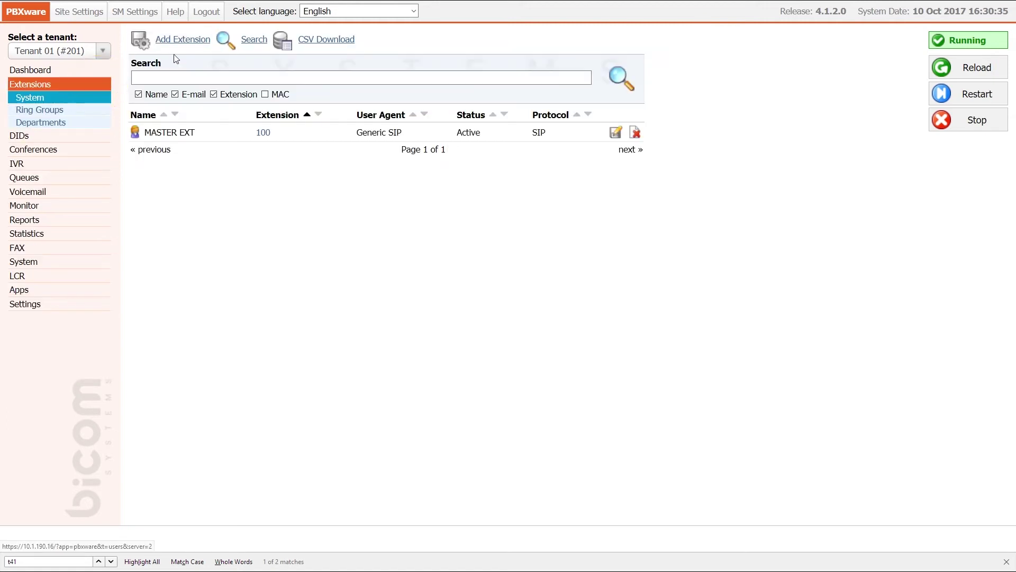
click(183, 41)
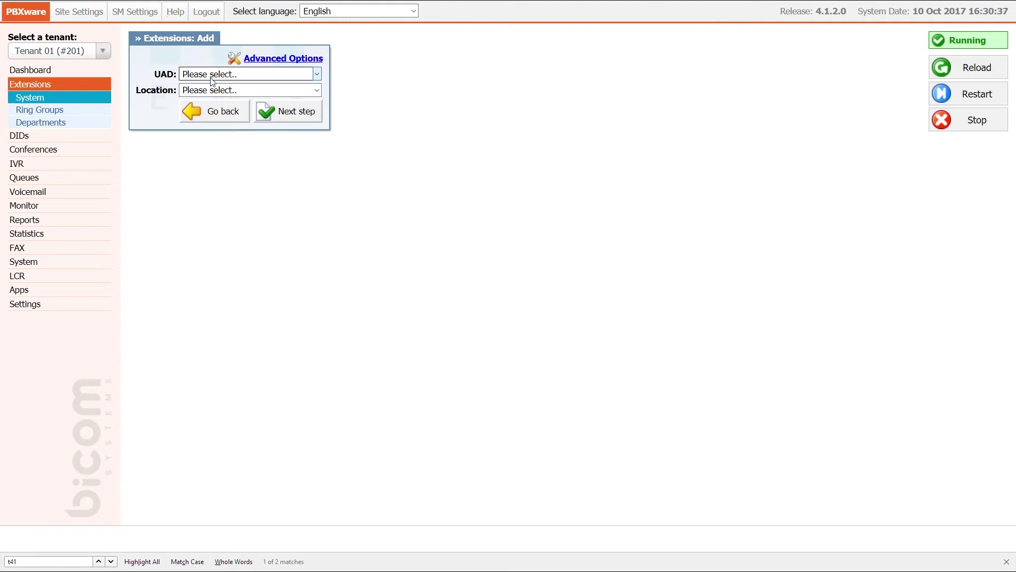
click(225, 76)
click(233, 139)
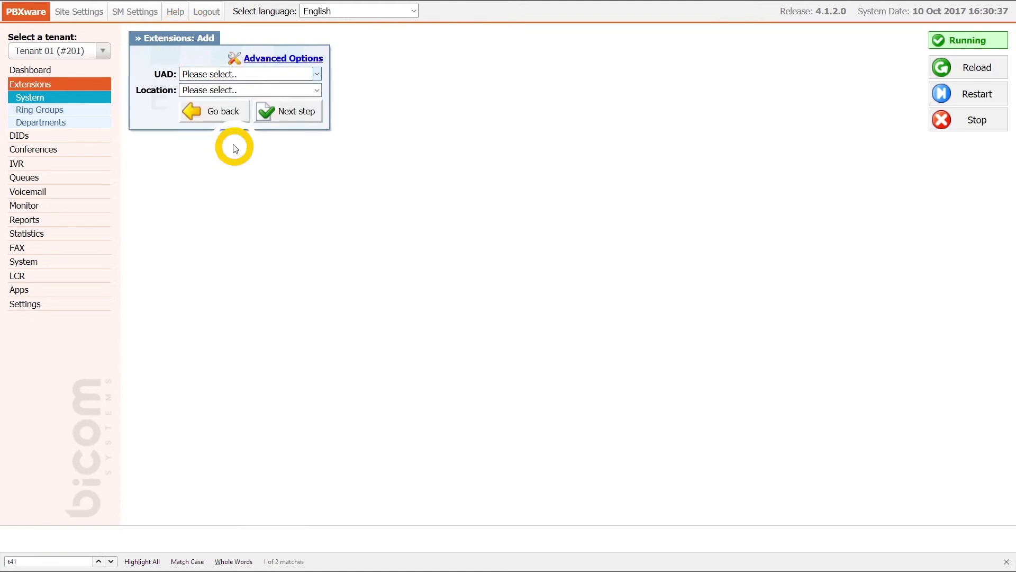
click(262, 91)
click(265, 150)
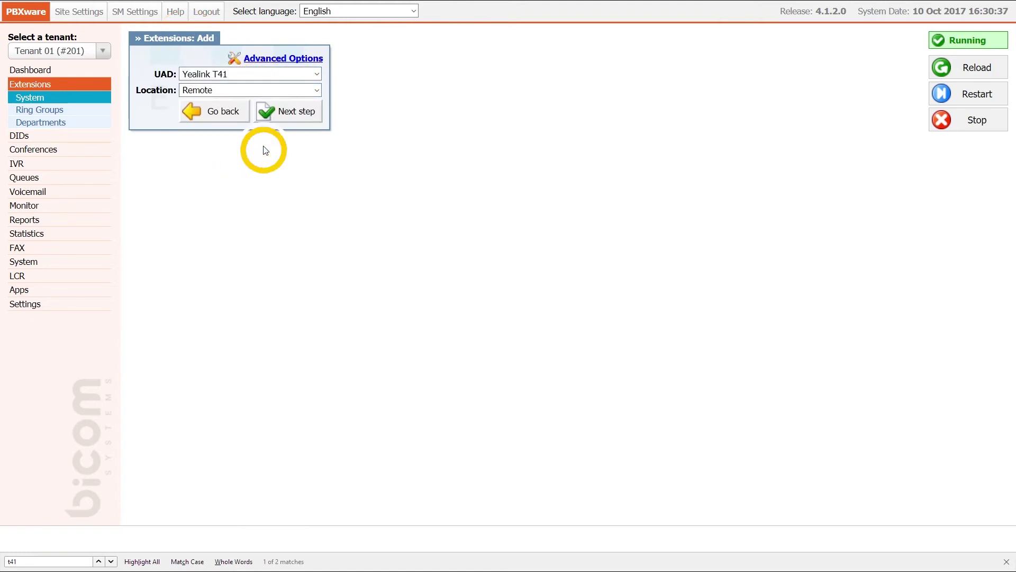
click(280, 112)
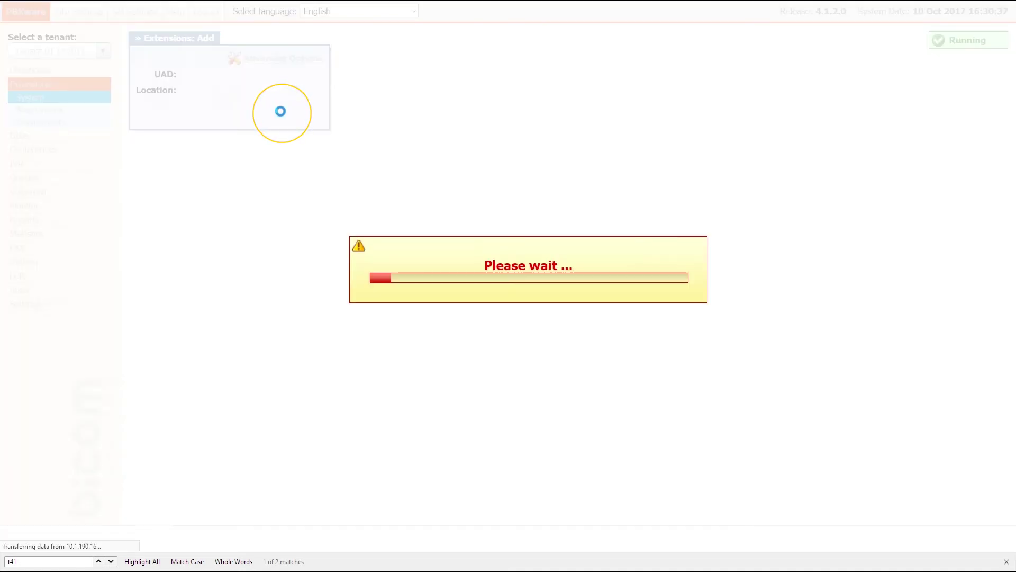
- Name the extension 'test', add an e-mail address, set department None, and save it
click(281, 111)
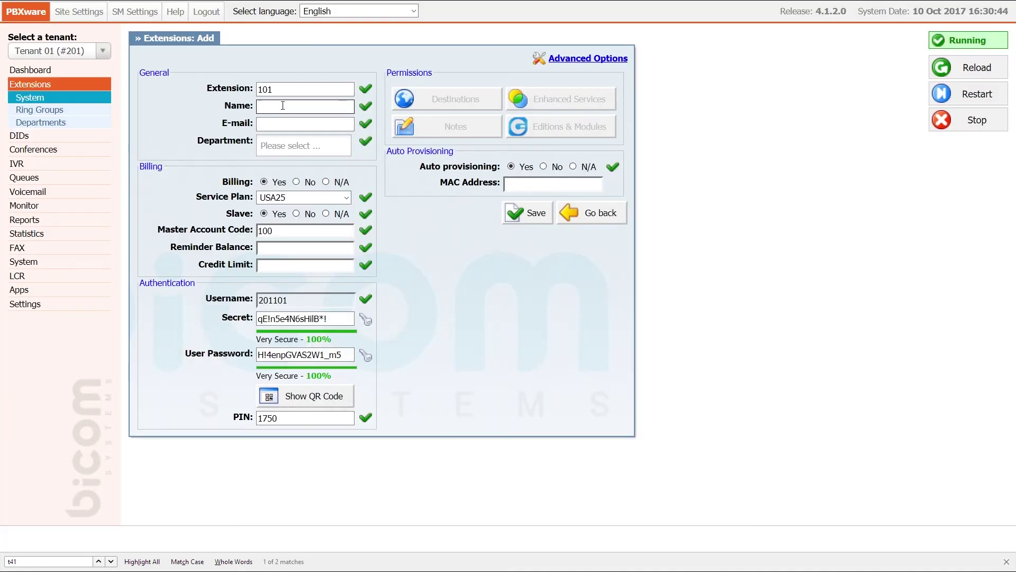
text(test)
click(285, 124)
text(test@example.com)
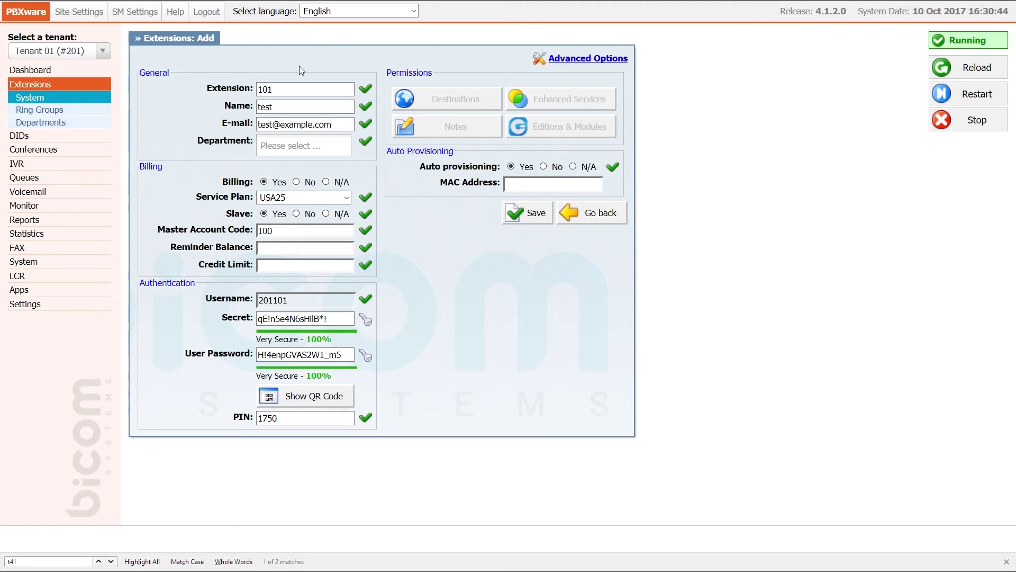
key(Tab)
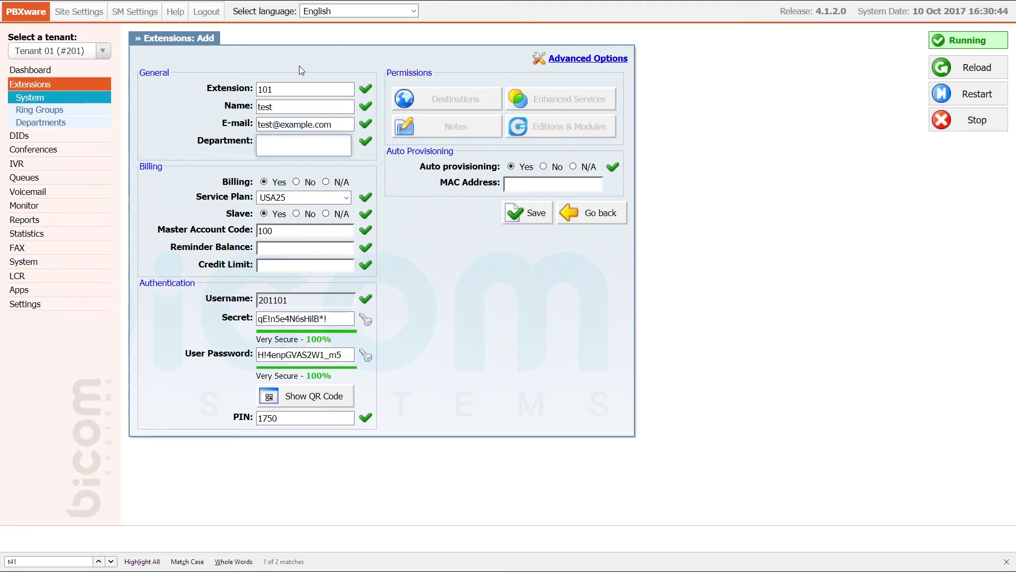
text(none)
key(Return)
key(Tab)
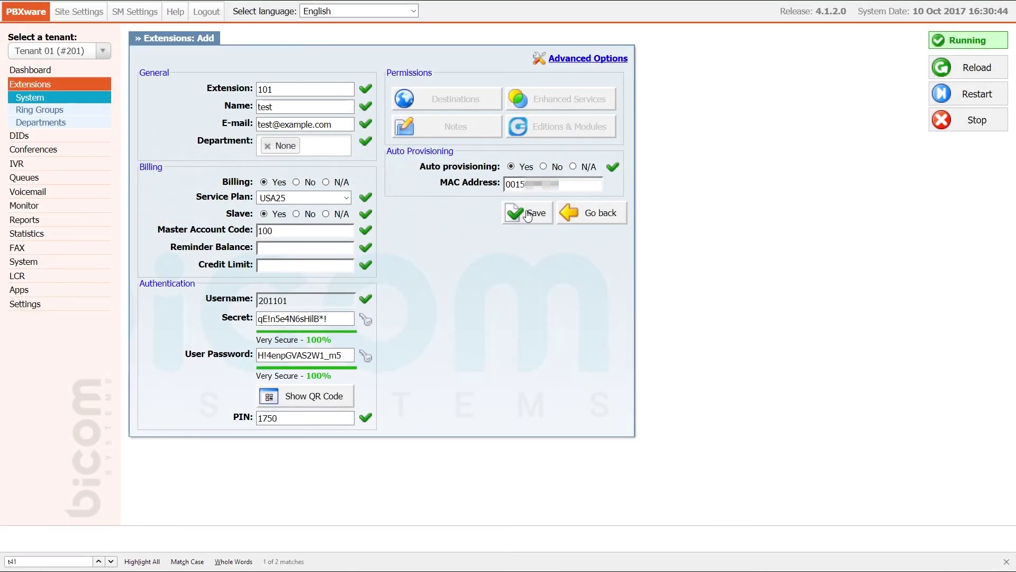
click(527, 215)
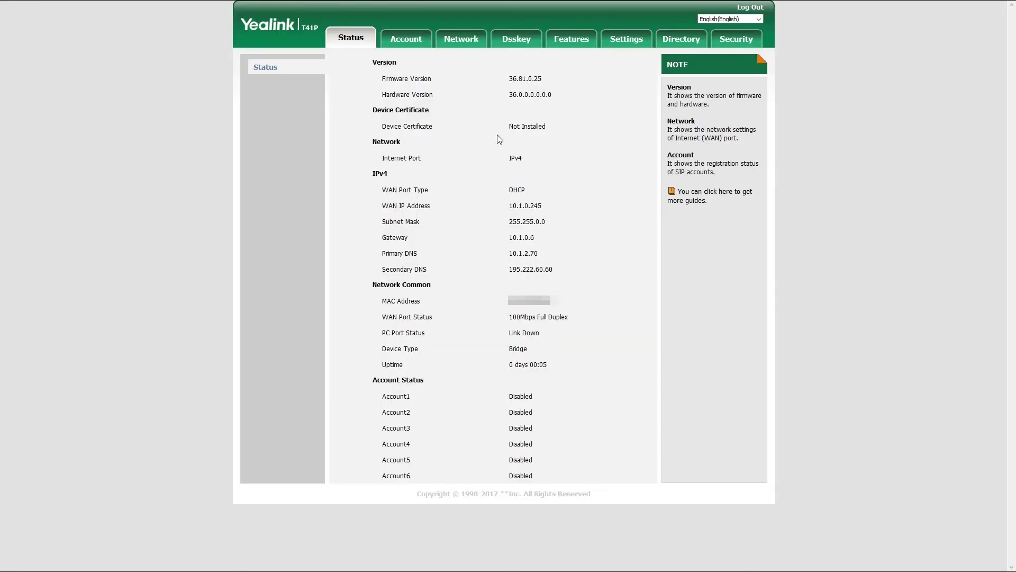
click(603, 44)
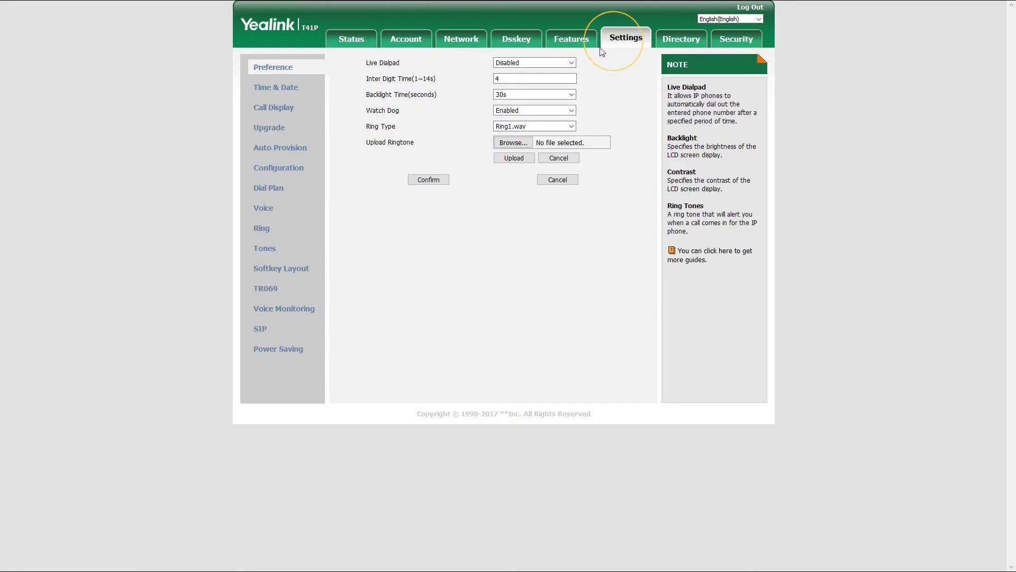
click(306, 151)
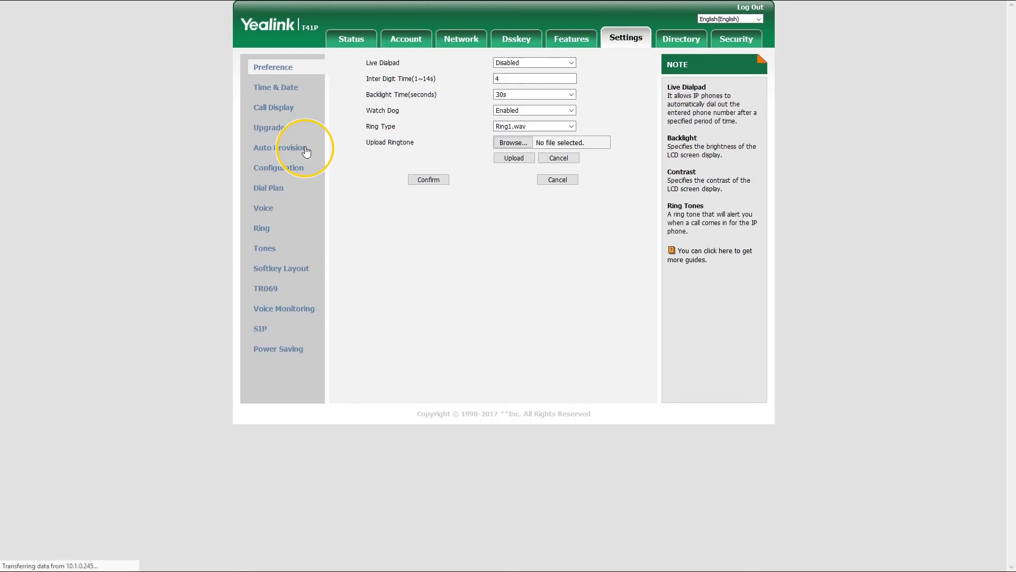
click(492, 142)
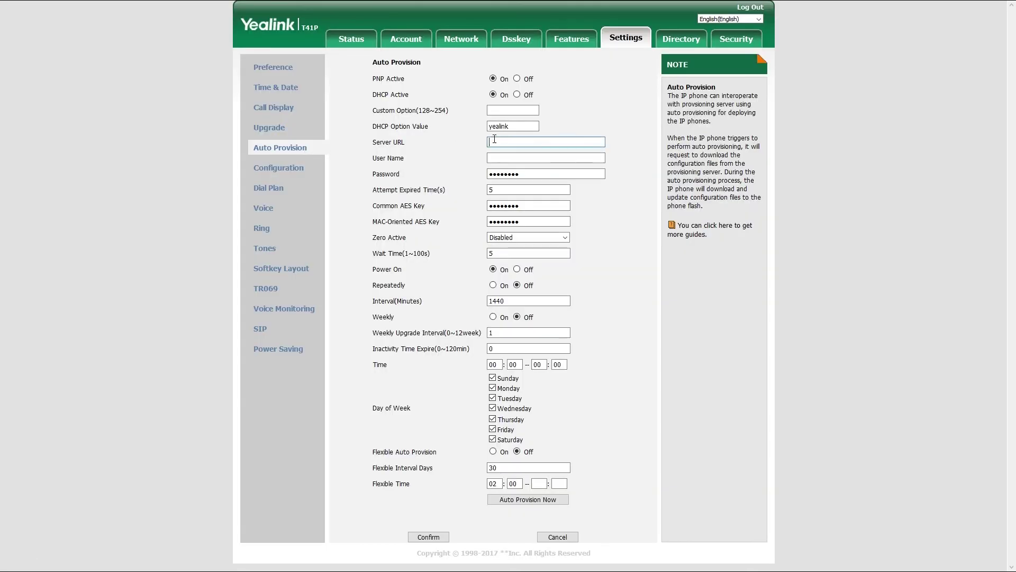
text(http://)
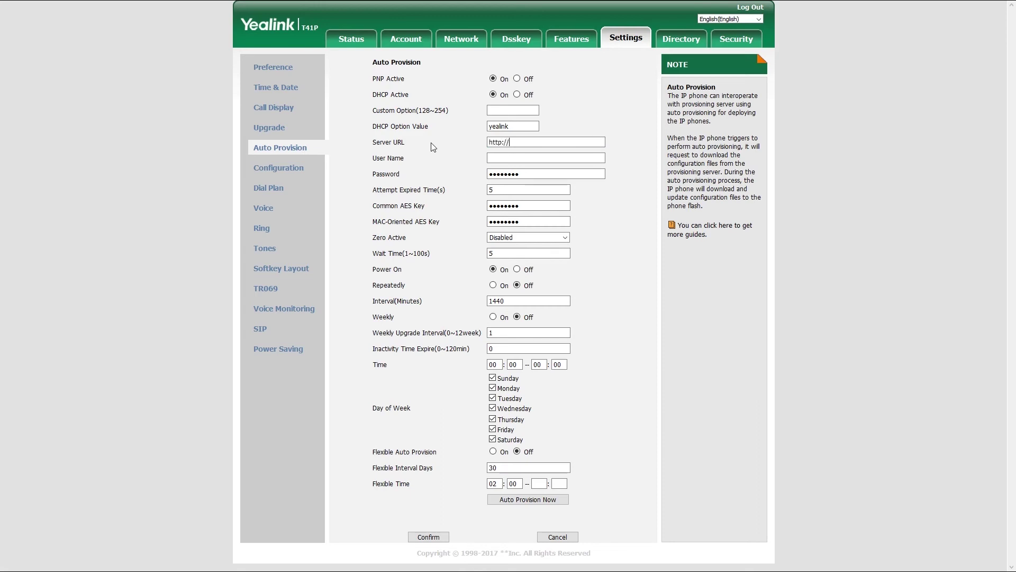
text(10.1.190.16/prov)
key(Tab)
text(us)
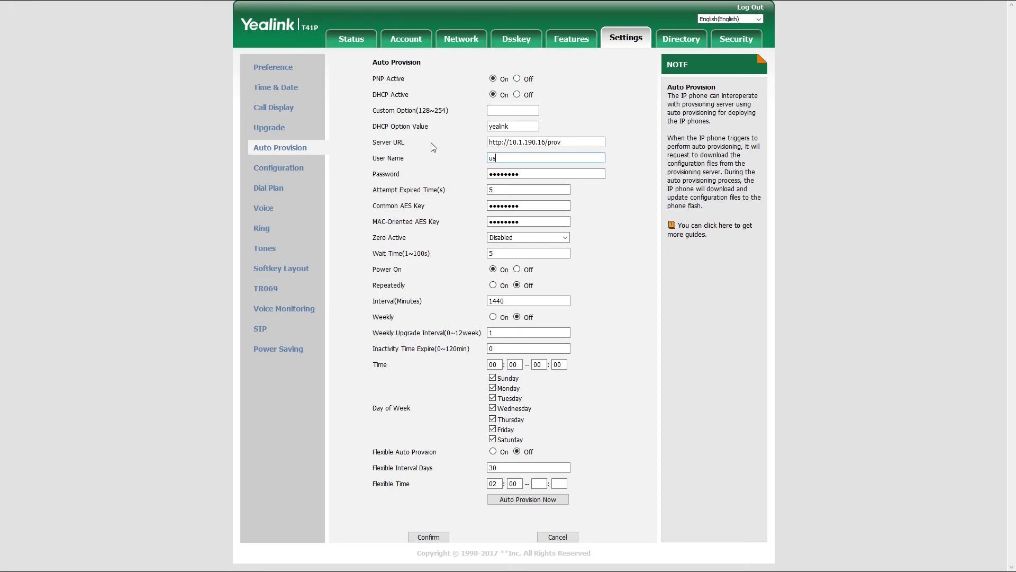
text(ernameprov)
key(Tab)
text(password)
- Run Auto Provision Now and confirm, so the phone updates its configuration and reboots
click(521, 501)
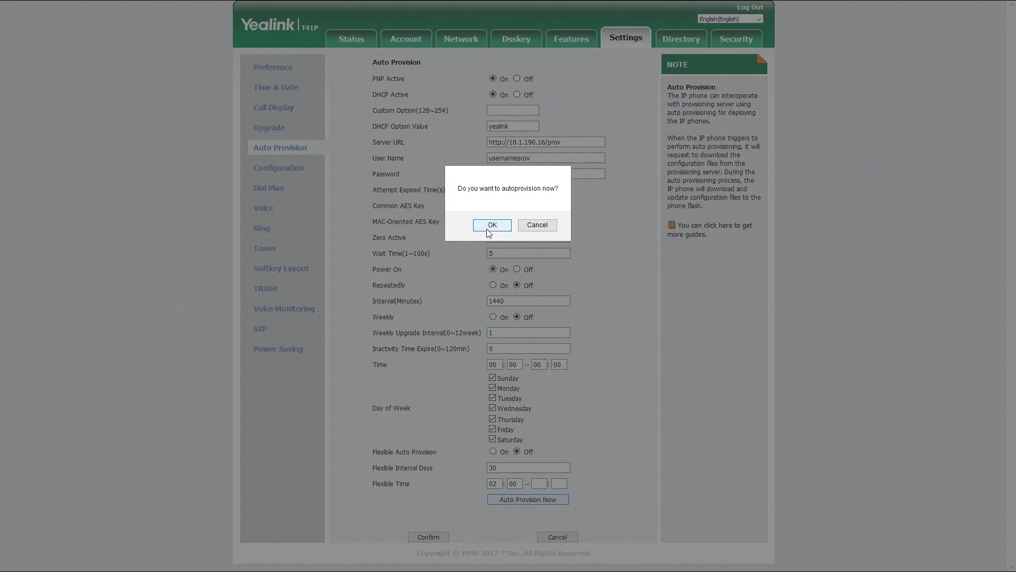
click(488, 225)
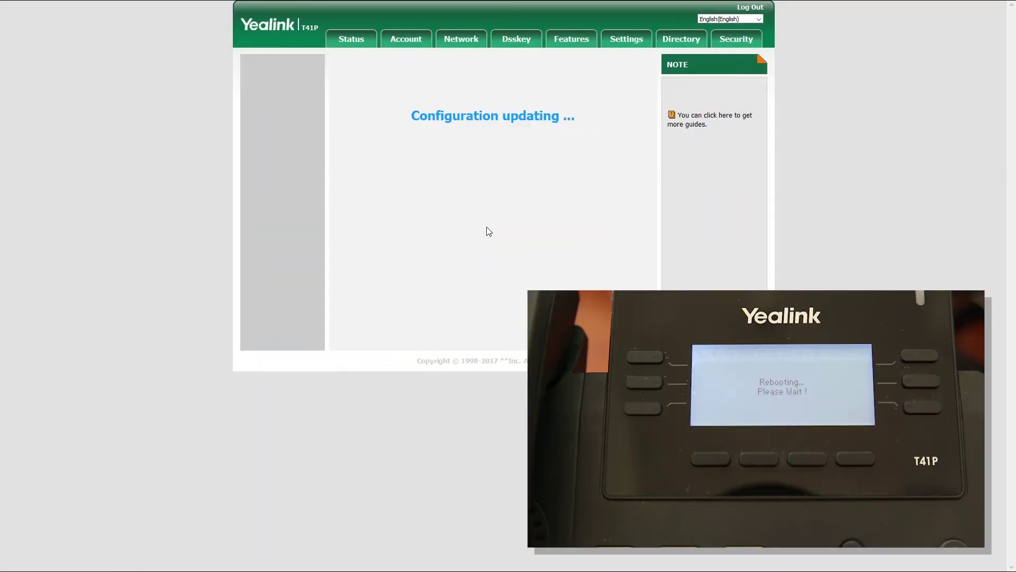